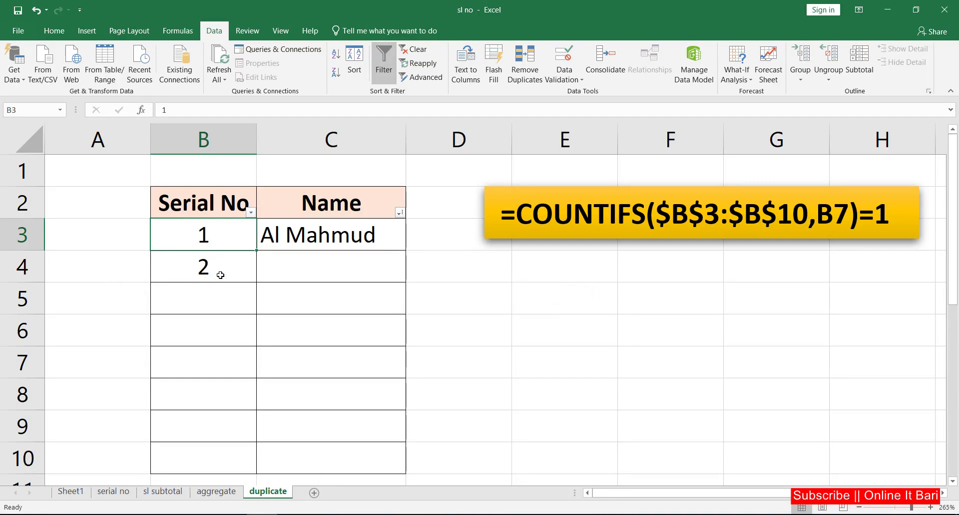
# Try a duplicate serial 1 in B5 and dismiss the duplicate warning.
pyautogui.moveTo(215, 231); pyautogui.dragTo(221, 274)
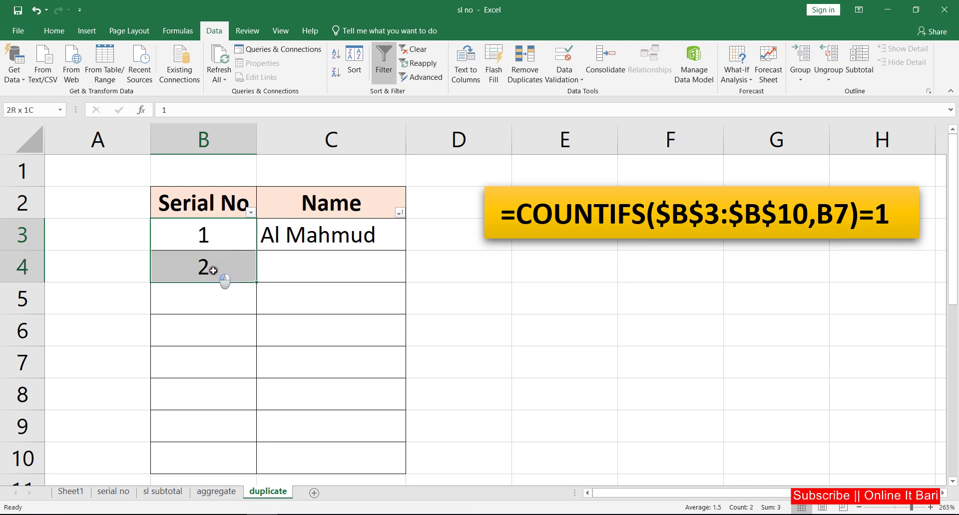
pyautogui.click(216, 235)
pyautogui.click(213, 267)
pyautogui.click(212, 289)
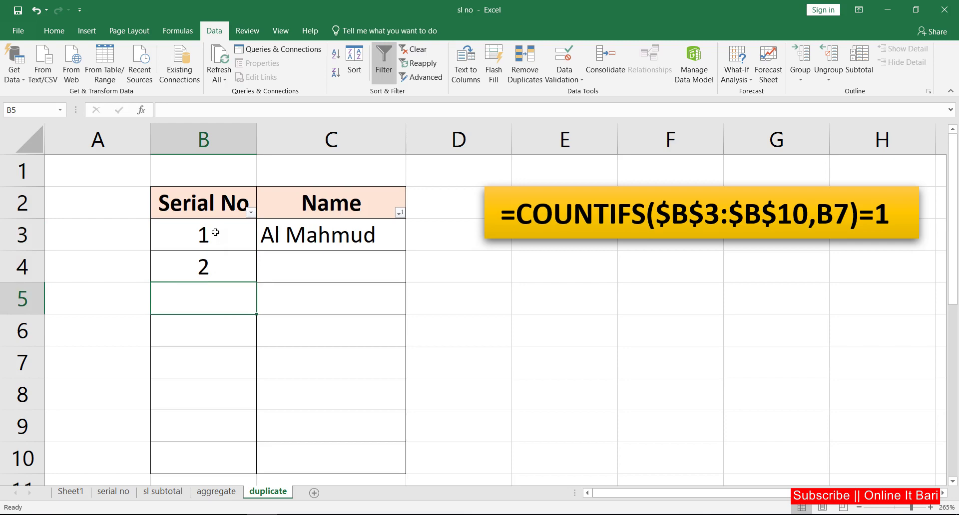
pyautogui.write('1')
pyautogui.press('Return')
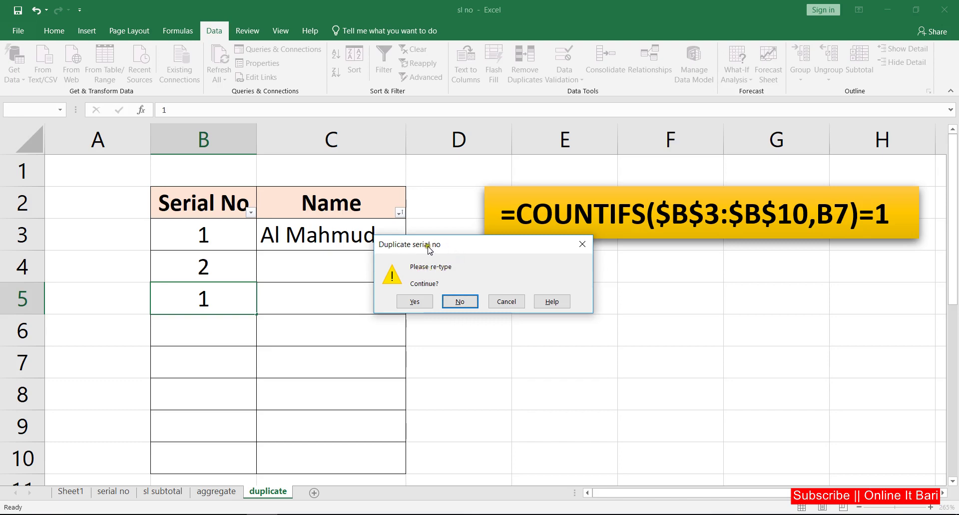
pyautogui.click(579, 244)
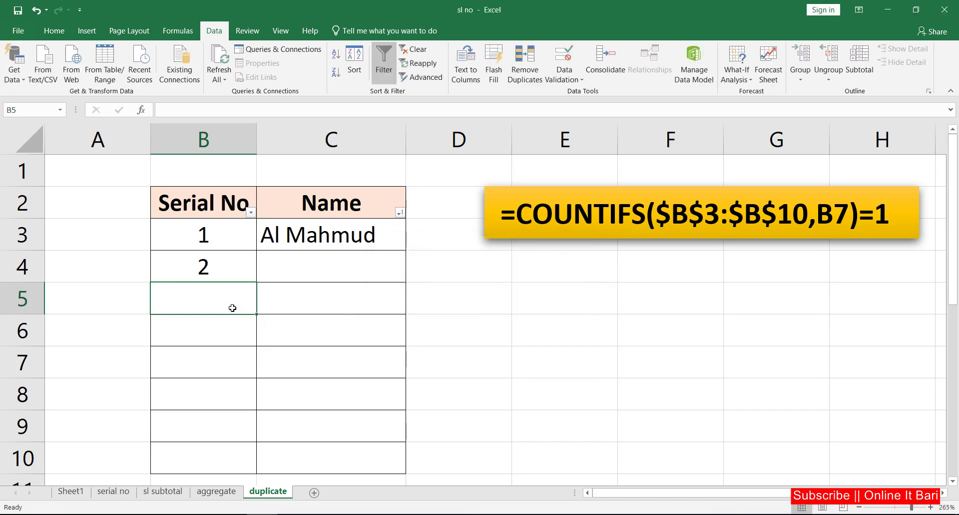
# Try a duplicate 2 in B5, cancel it, then enter serial 3 in B5.
pyautogui.write('2')
pyautogui.press('Return')
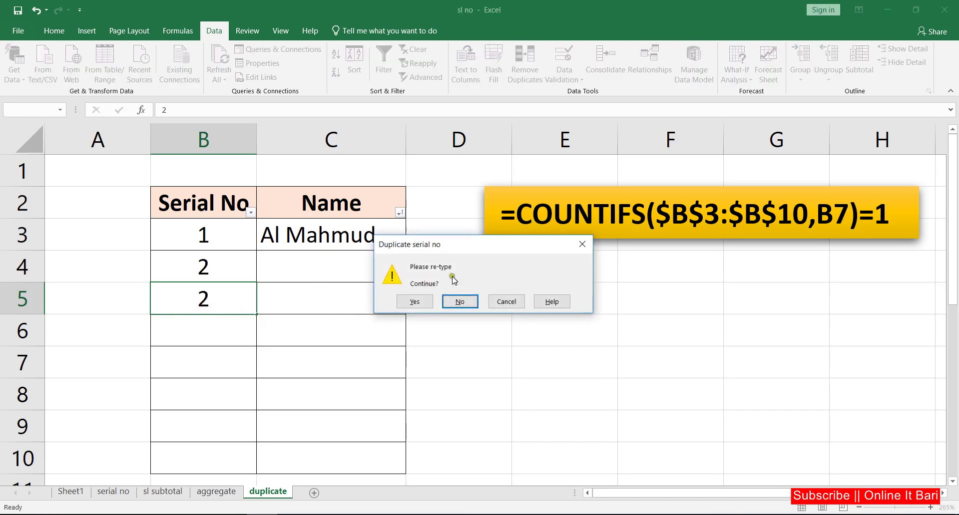
pyautogui.click(504, 303)
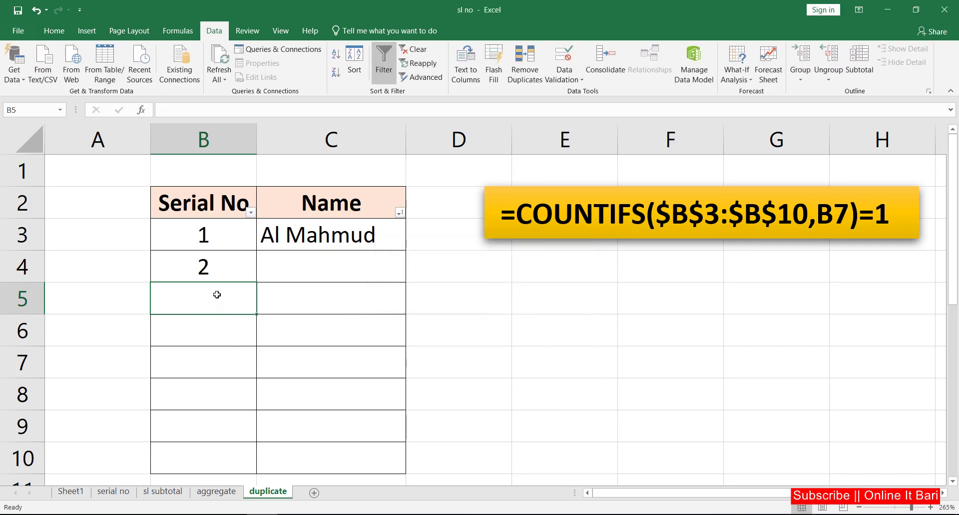
pyautogui.write('3')
pyautogui.press('Return')
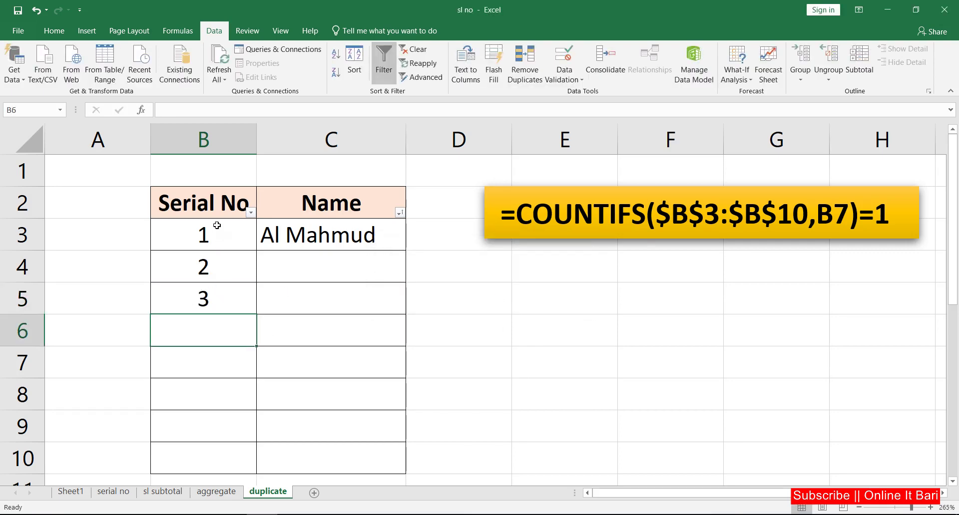
# Clear all data validation from the Serial No cells B3:B10.
pyautogui.moveTo(217, 226); pyautogui.dragTo(200, 457)
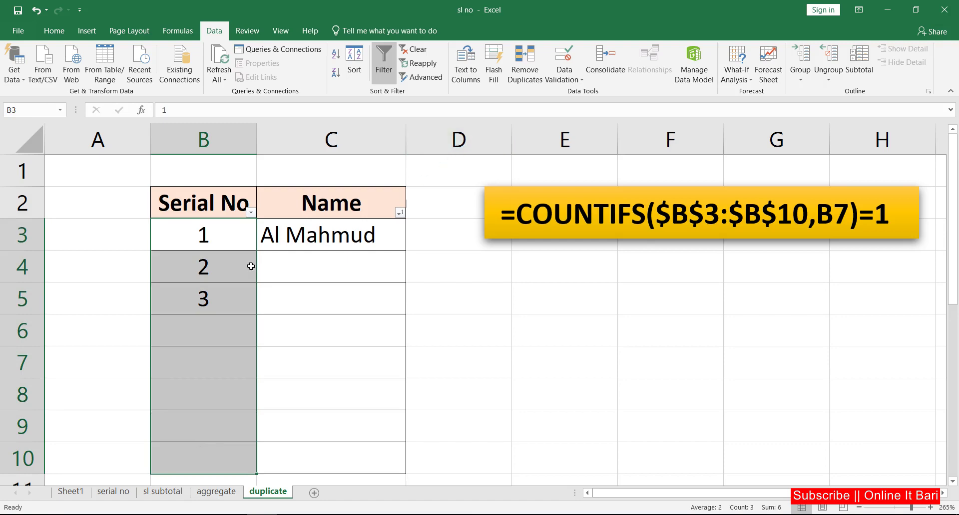
pyautogui.click(564, 72)
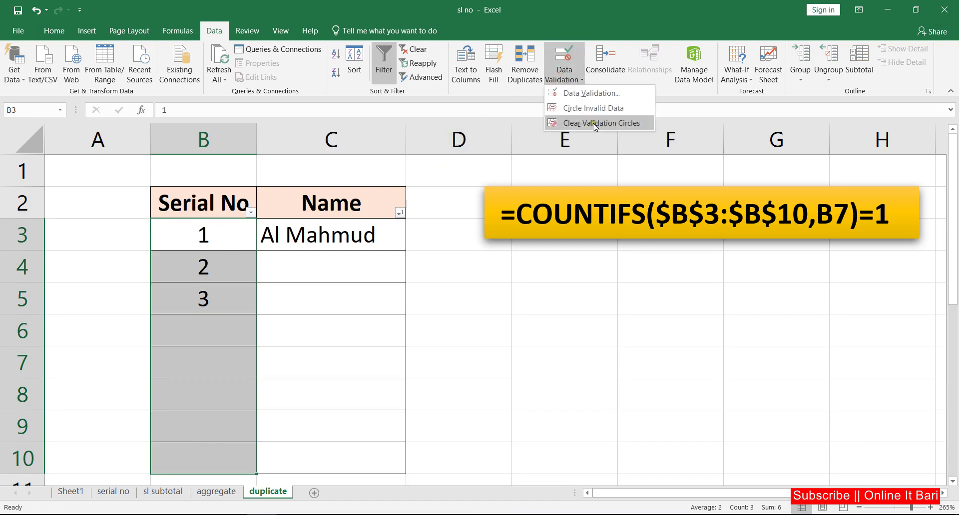
pyautogui.click(591, 93)
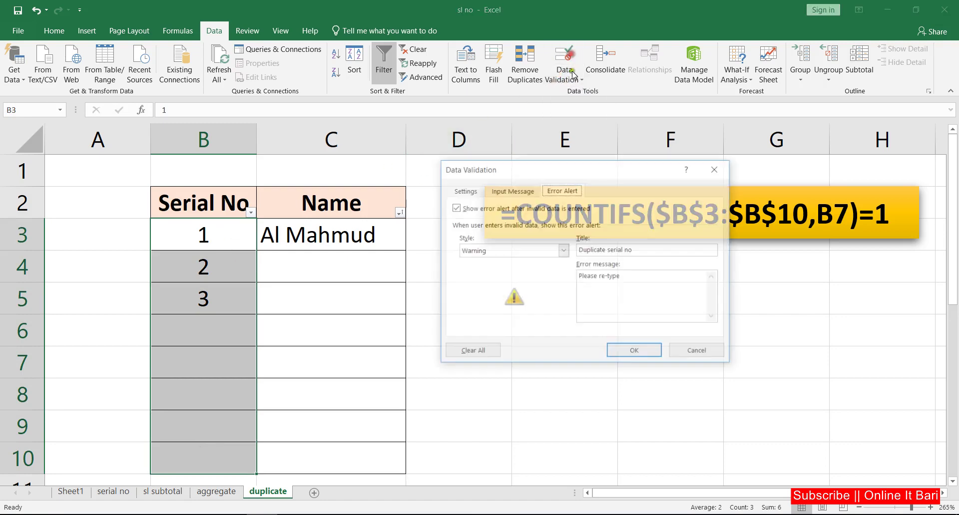
pyautogui.click(464, 191)
pyautogui.click(468, 353)
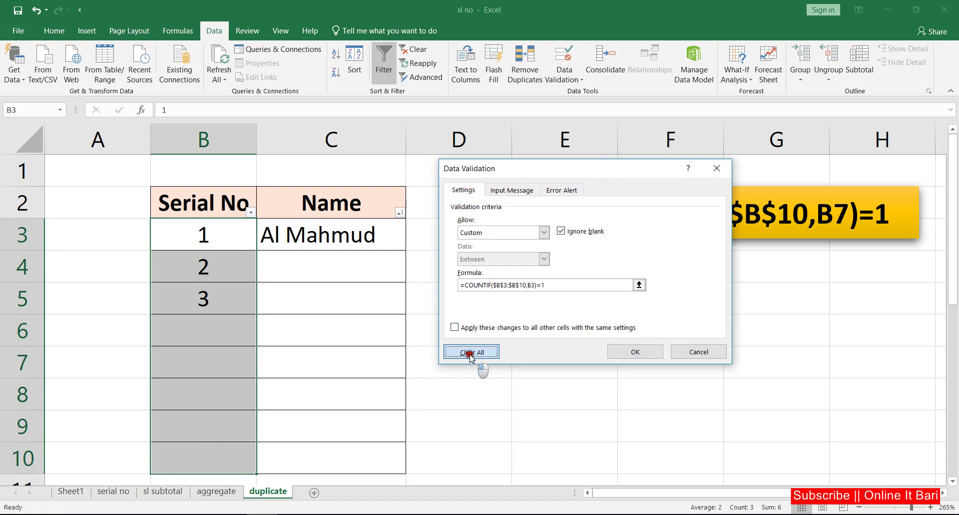
pyautogui.click(639, 352)
# Delete the serial numbers 1–3 from B3:B5.
pyautogui.moveTo(203, 237); pyautogui.dragTo(213, 321)
pyautogui.press('Delete')
pyautogui.click(218, 239)
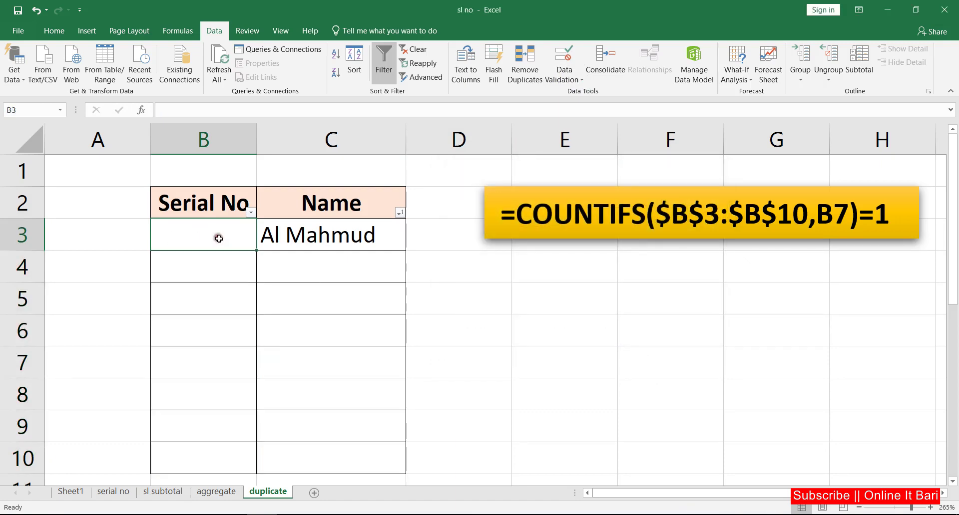
# Set B3:B10's validation Allow to Custom and begin the formula =countif(.
pyautogui.moveTo(219, 239); pyautogui.dragTo(199, 452)
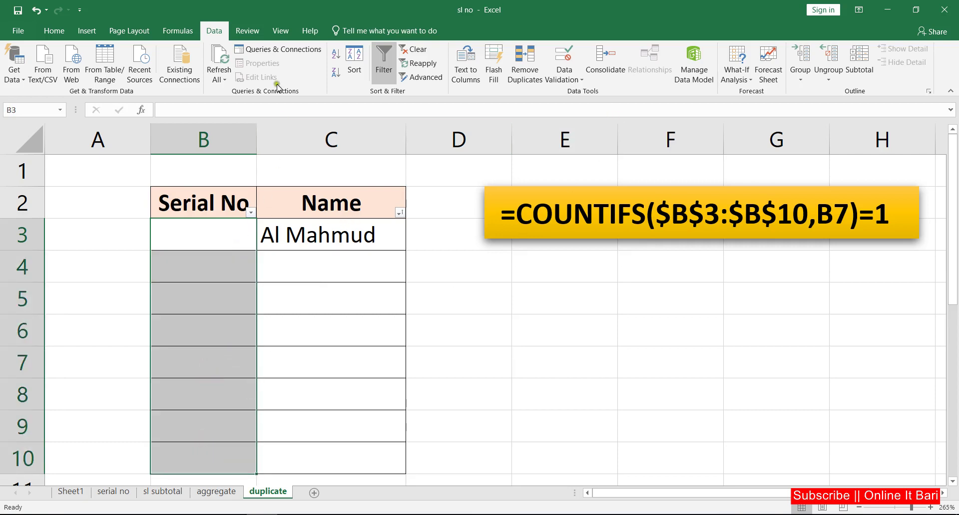
pyautogui.click(563, 53)
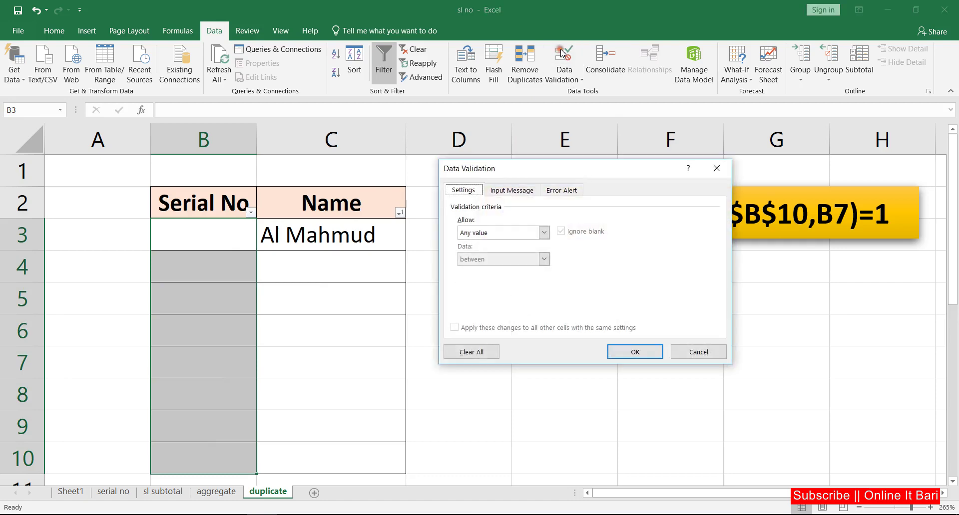
pyautogui.click(482, 236)
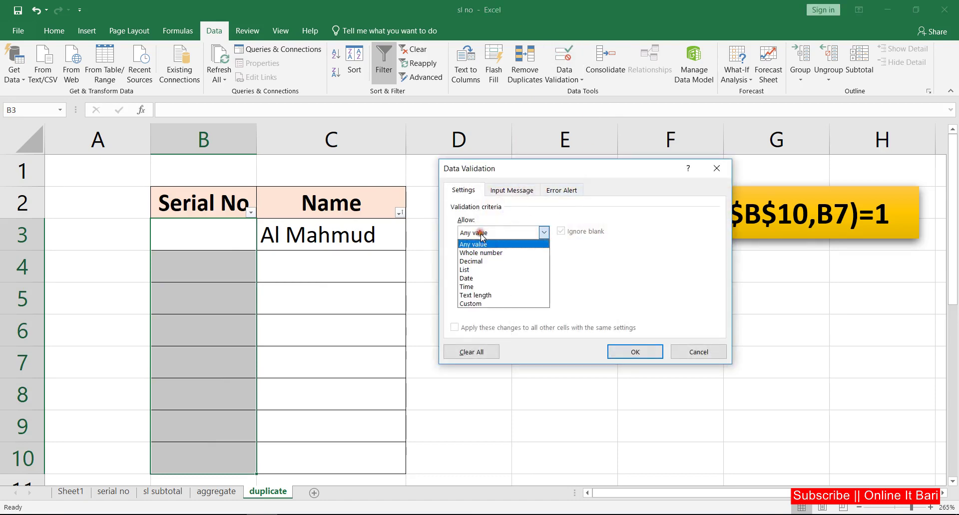
pyautogui.click(481, 303)
pyautogui.click(509, 285)
pyautogui.write('=countif(')
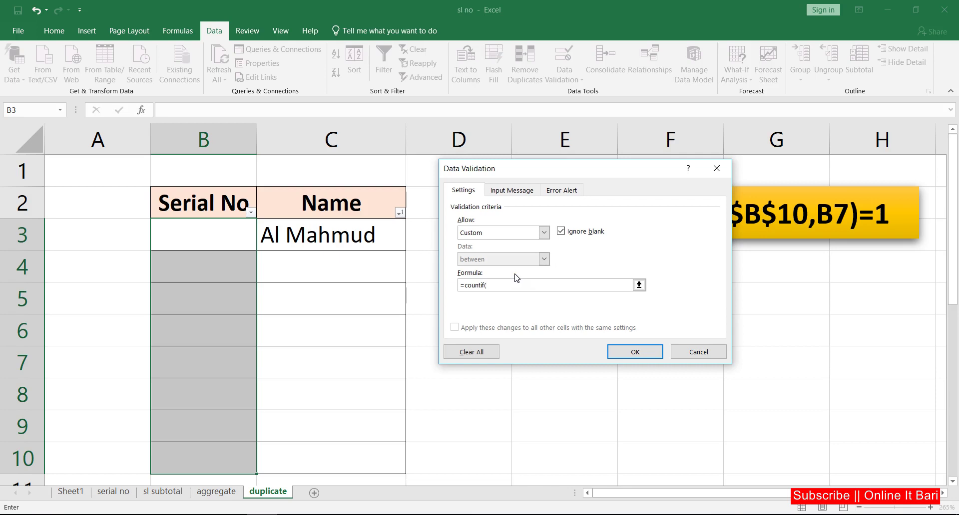
# Complete the validation formula as =countif($B$3:$B$10,B3)=1 with an absolute range.
pyautogui.click(509, 281)
pyautogui.moveTo(222, 238); pyautogui.dragTo(219, 458)
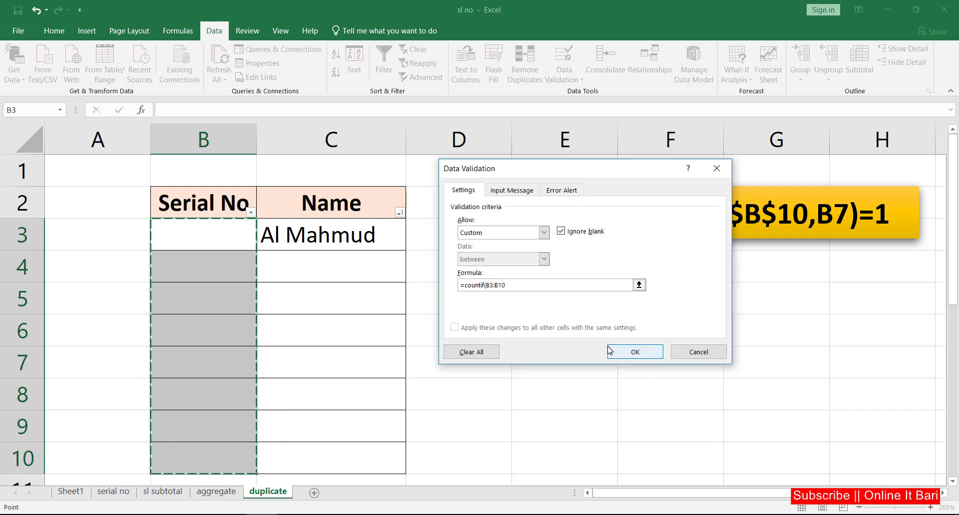
pyautogui.press('F4')
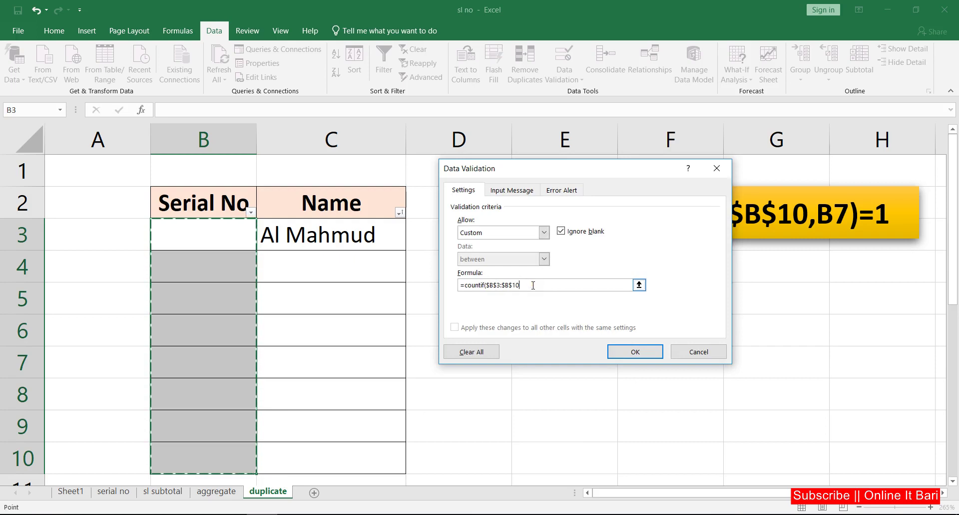
pyautogui.click(527, 285)
pyautogui.write(',')
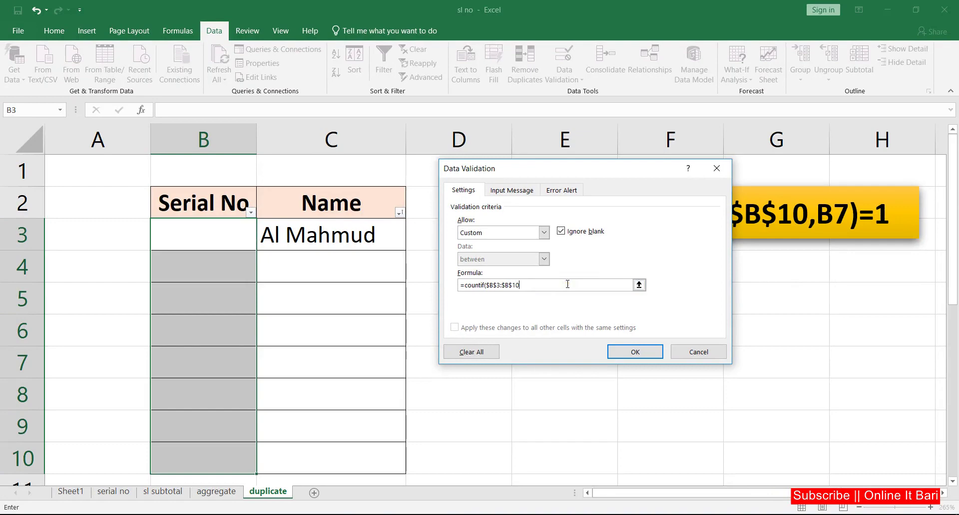
pyautogui.click(205, 232)
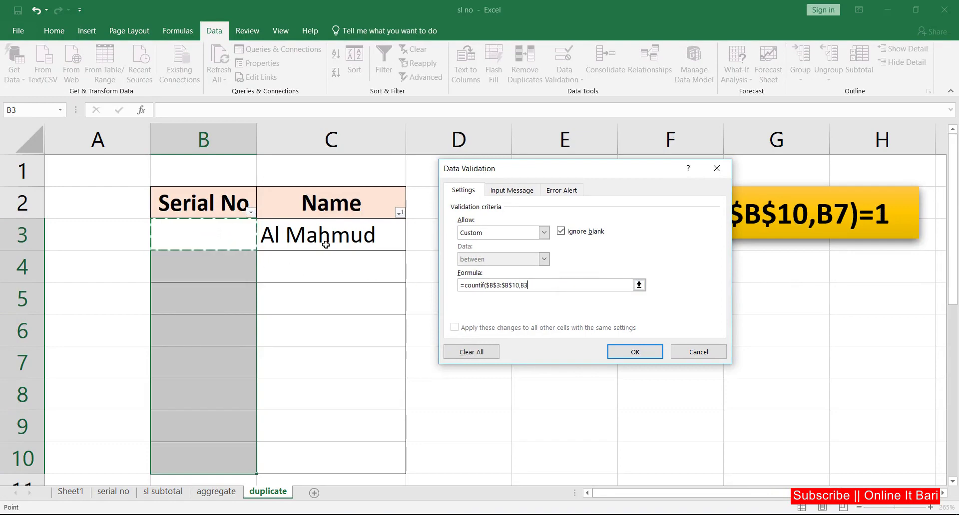
pyautogui.write(')=1')
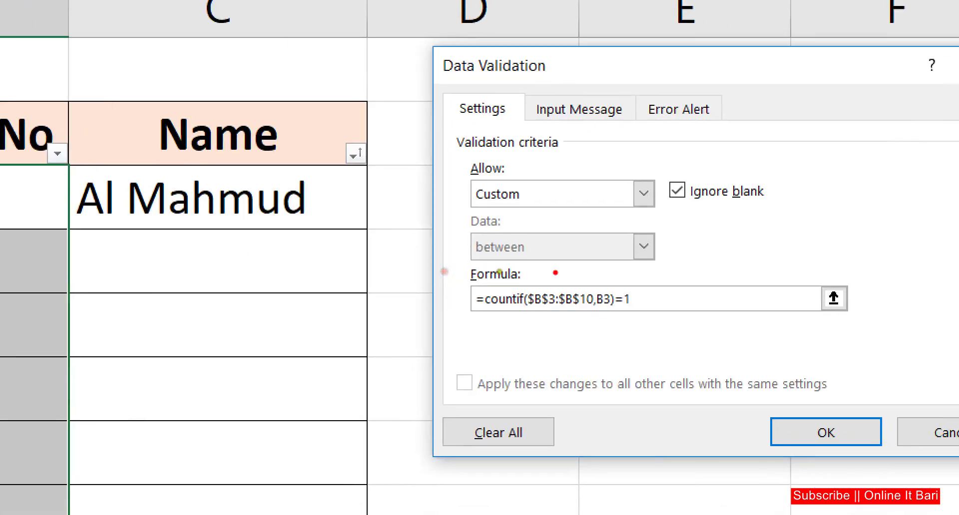
pyautogui.moveTo(538, 268); pyautogui.dragTo(449, 274)
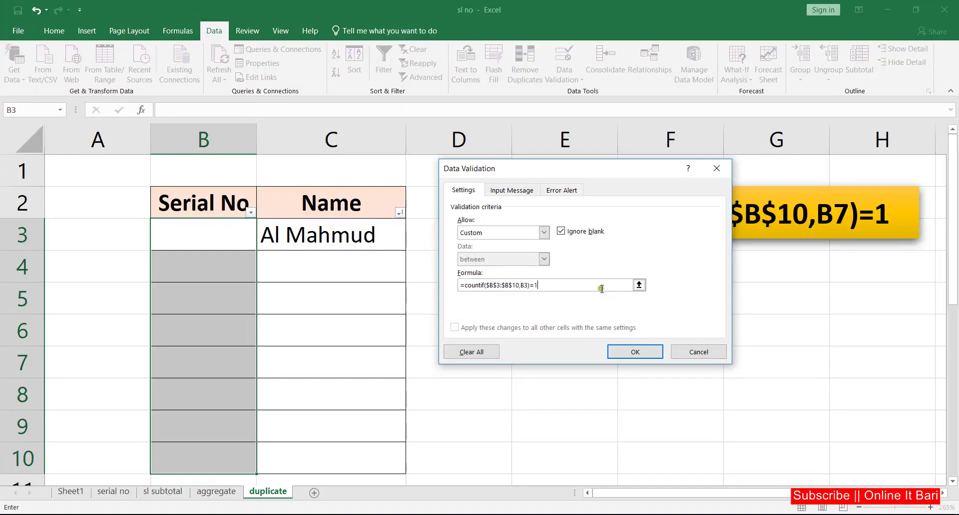
# Apply the Serial No rule and enter serials 1 and 2 in B3:B4.
pyautogui.click(639, 352)
pyautogui.click(210, 235)
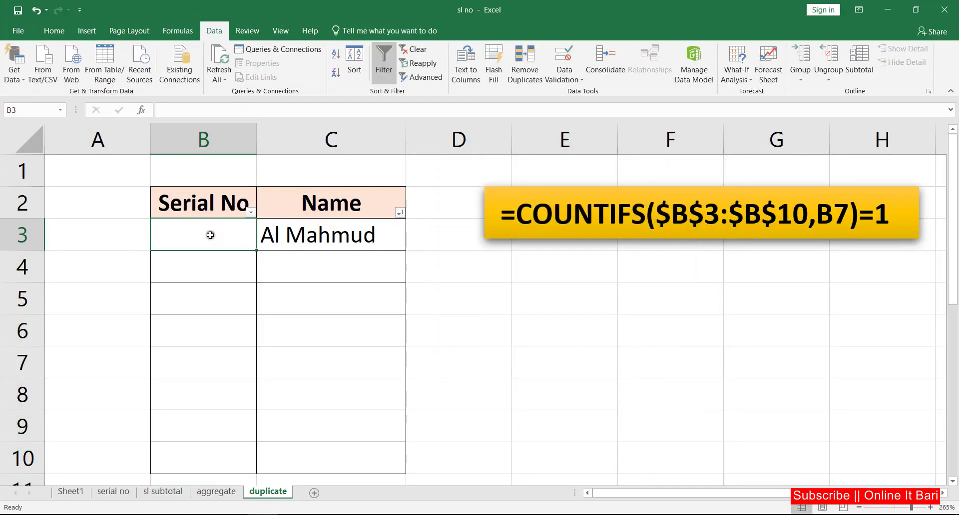
pyautogui.write('1')
pyautogui.press('Return')
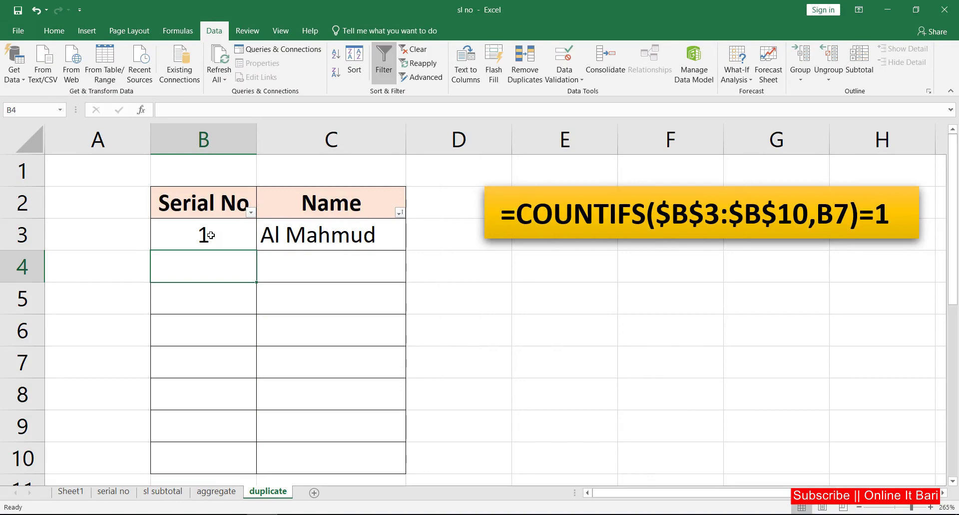
pyautogui.write('2')
pyautogui.press('Return')
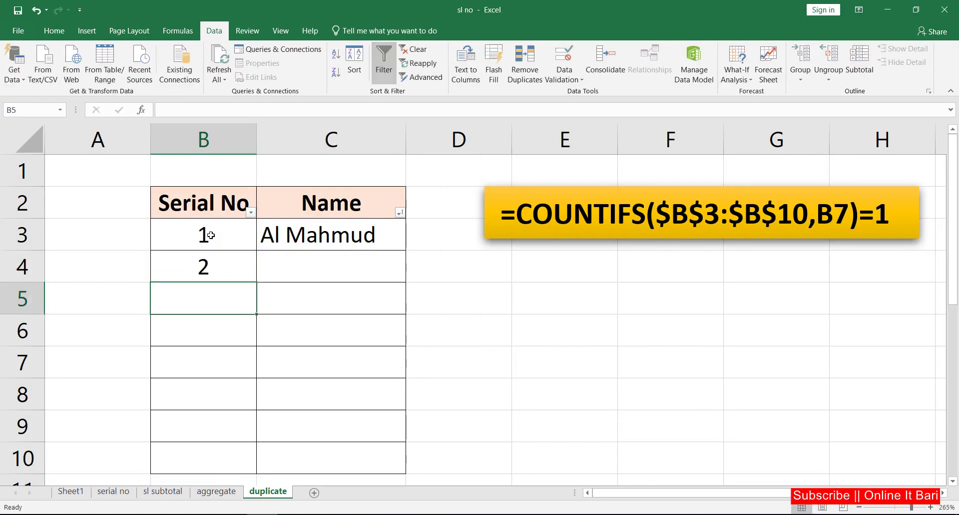
# Confirm a duplicate 2 in B5 is rejected, cancel it, and reselect B3:B10.
pyautogui.write('2')
pyautogui.press('Return')
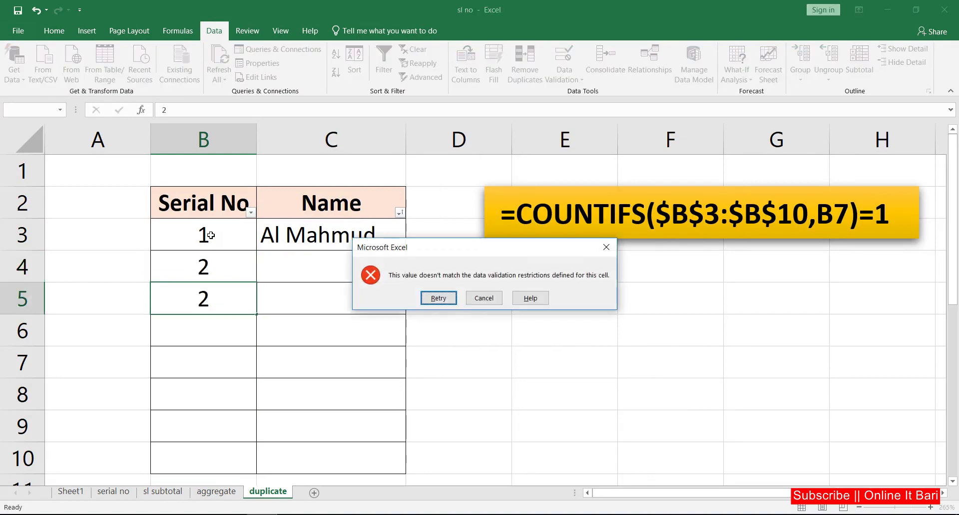
pyautogui.click(490, 302)
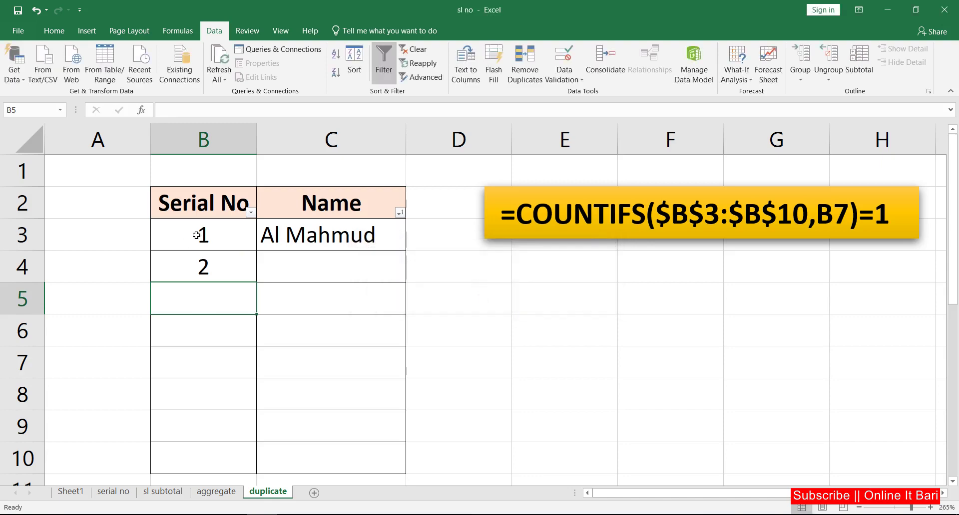
pyautogui.moveTo(199, 239); pyautogui.dragTo(215, 451)
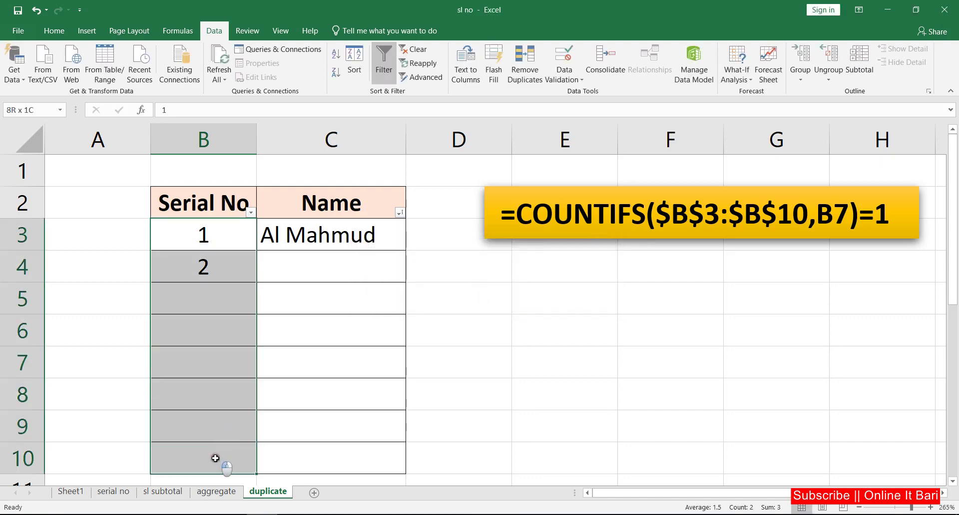
# Set a Warning-style error alert titled 'Duplicate sl' with message 'Please re-type'.
pyautogui.click(564, 57)
pyautogui.click(561, 190)
pyautogui.click(563, 251)
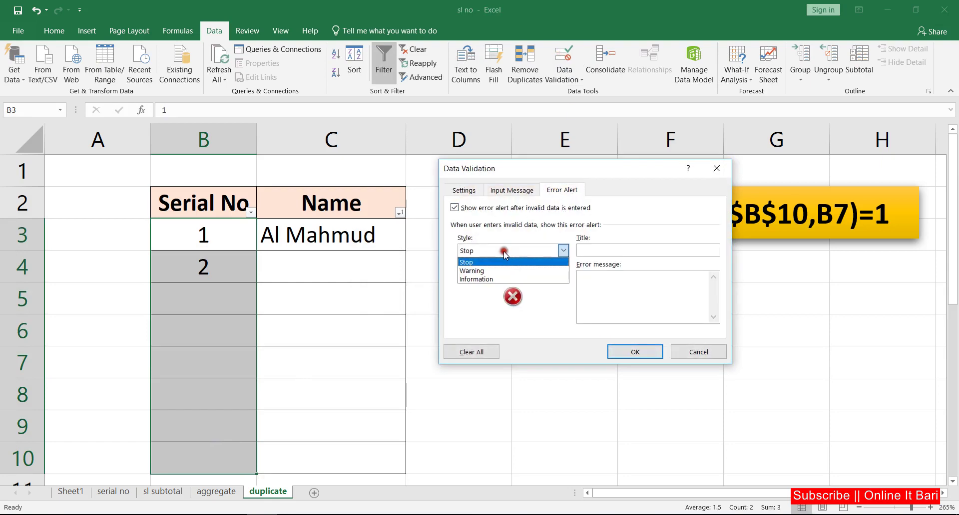
pyautogui.click(487, 271)
pyautogui.click(612, 249)
pyautogui.write('Duplicate sl')
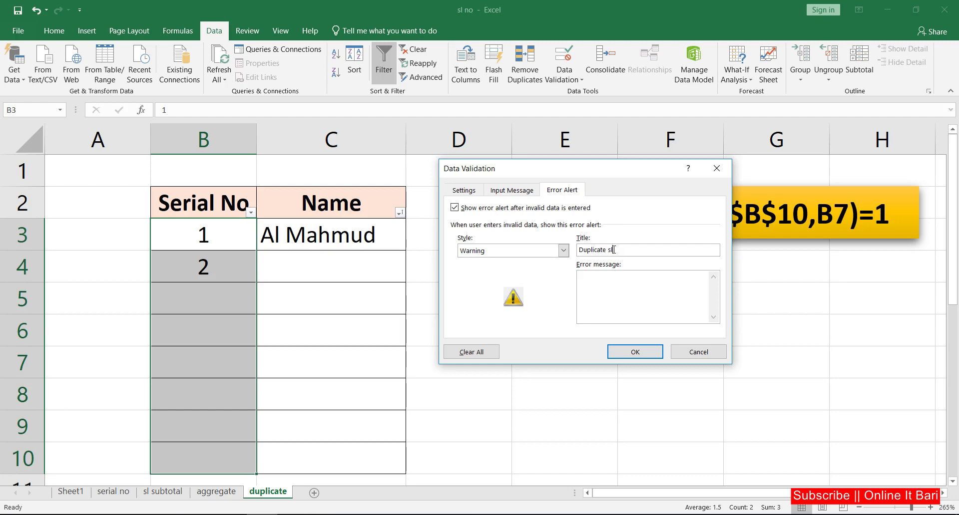
pyautogui.click(627, 278)
pyautogui.write('type')
pyautogui.click(635, 352)
pyautogui.click(224, 290)
# Confirm a repeated 2 in B5 is refused and cancel the entry.
pyautogui.doubleClick(224, 286)
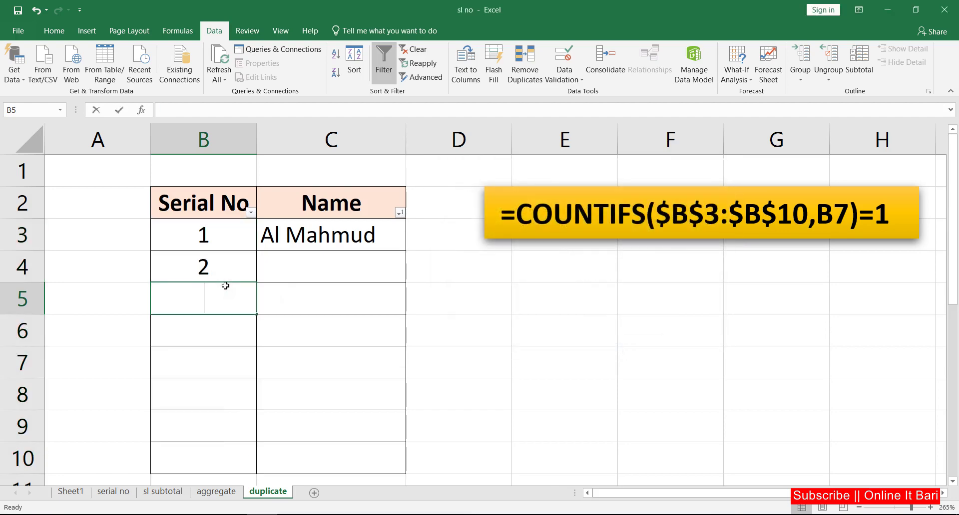
pyautogui.write('2')
pyautogui.press('Return')
pyautogui.click(506, 302)
# Open Data Validation for the Name cells C3:C10 and expand the Allow list.
pyautogui.moveTo(353, 235); pyautogui.dragTo(343, 457)
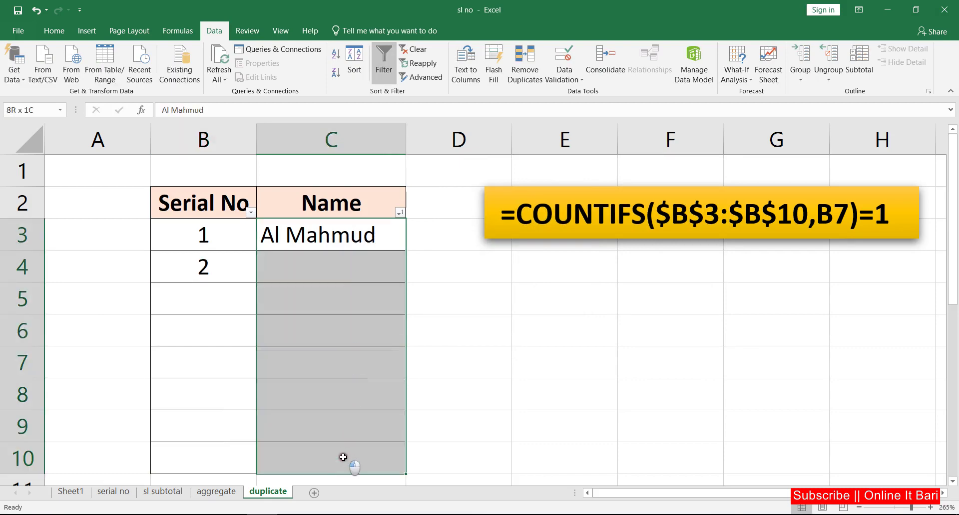
pyautogui.click(566, 55)
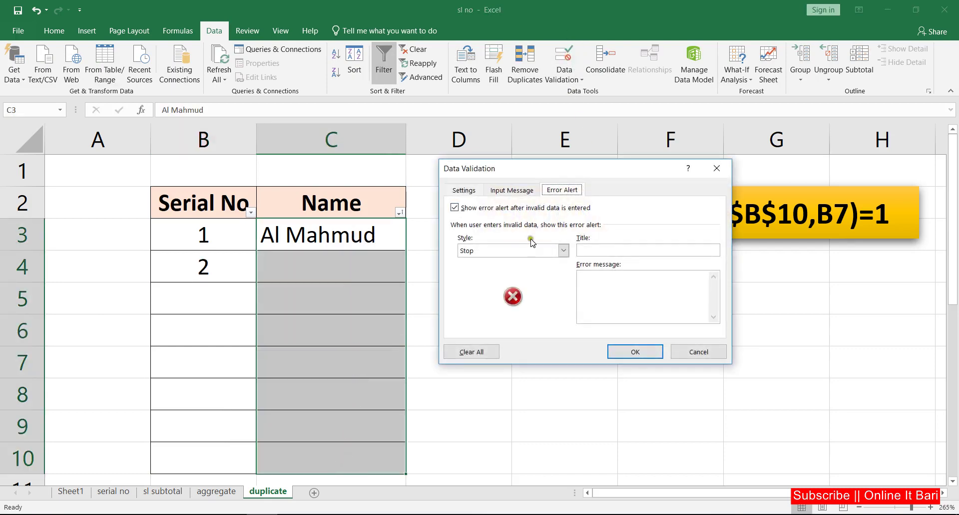
pyautogui.click(462, 190)
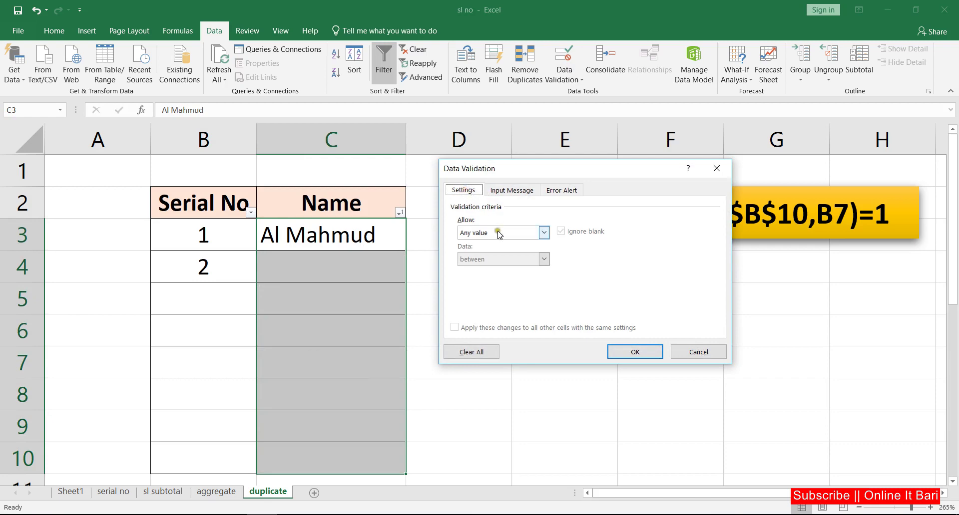
pyautogui.click(716, 169)
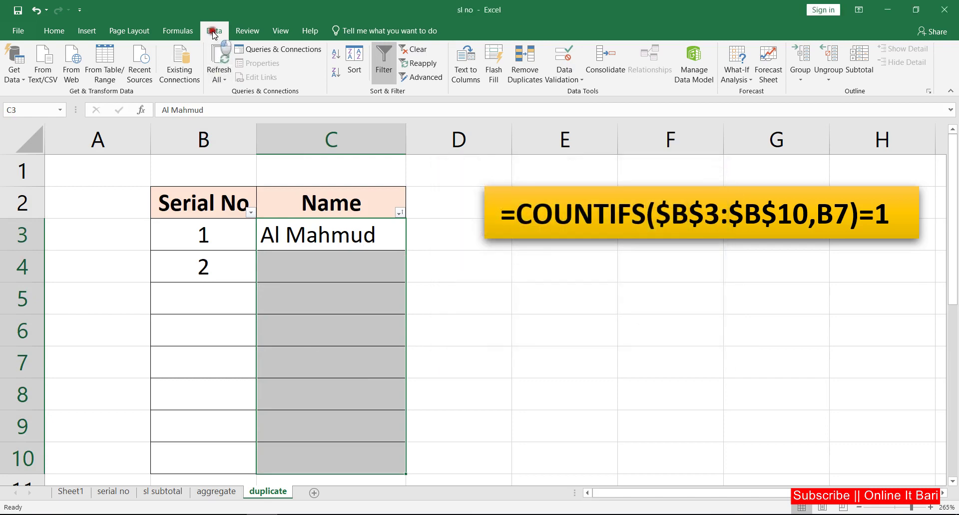
pyautogui.click(563, 55)
pyautogui.click(466, 191)
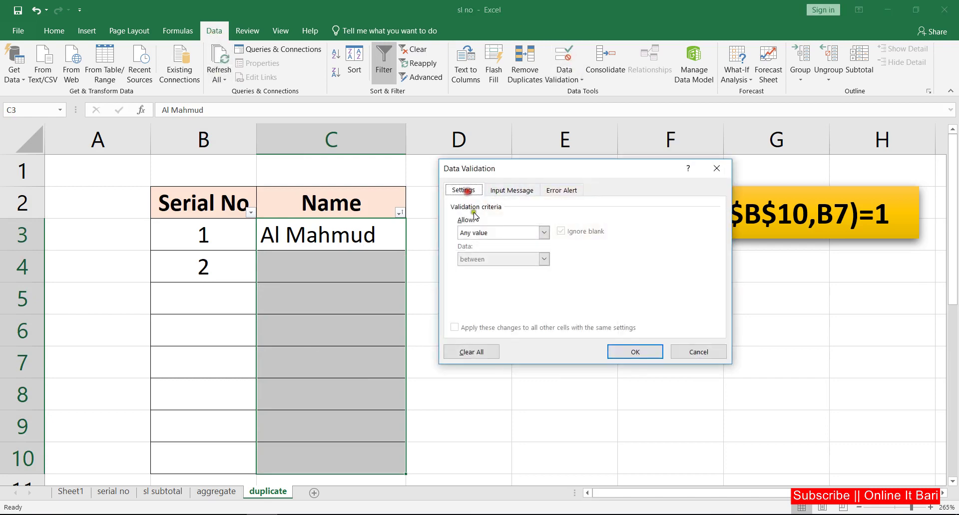
pyautogui.click(480, 233)
# Choose Custom for C3:C10 and build the formula =countif($C$3:$C$10,C3) with an absolute range.
pyautogui.click(478, 301)
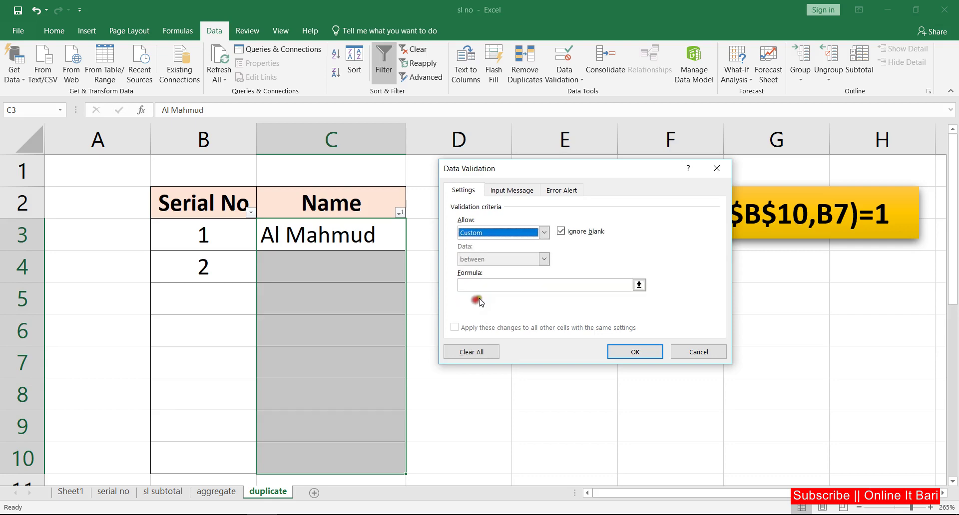
pyautogui.click(508, 284)
pyautogui.write('=countif(')
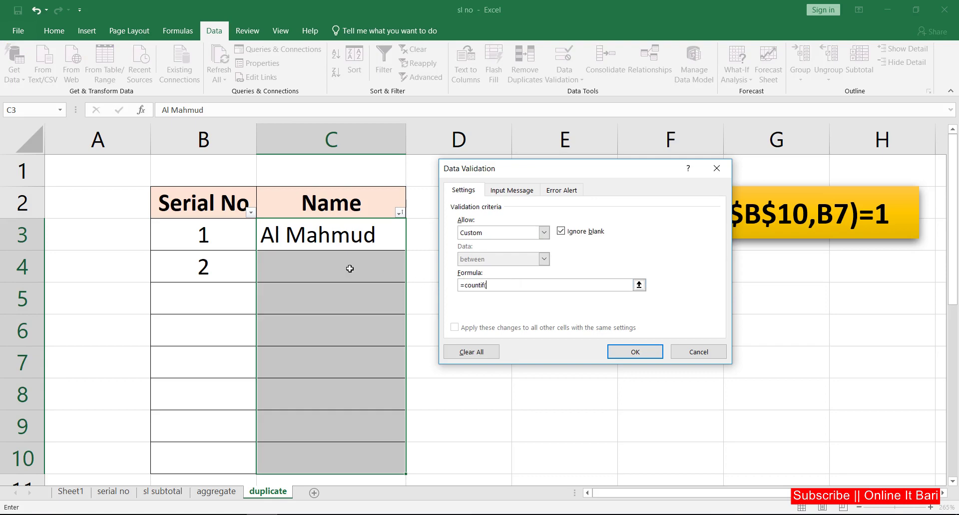
pyautogui.moveTo(317, 235); pyautogui.dragTo(341, 459)
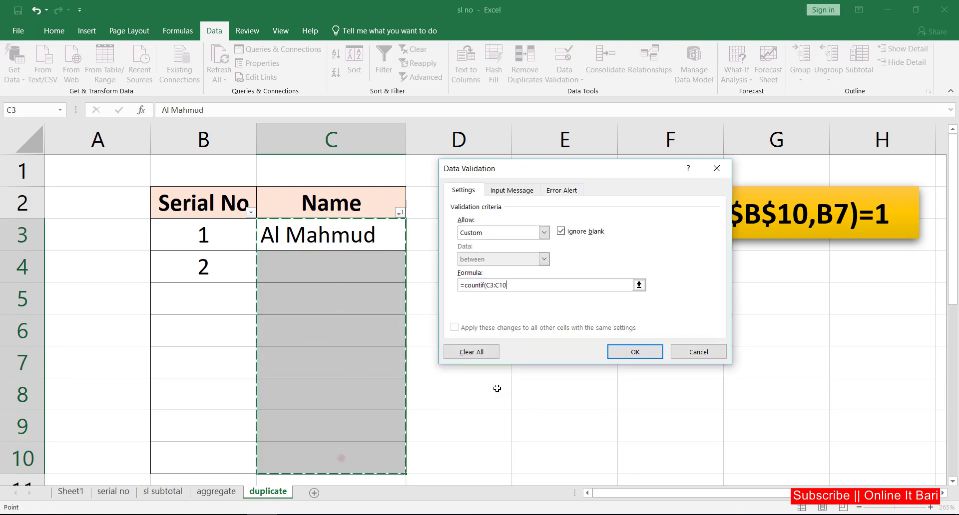
pyautogui.press('F4')
pyautogui.write('$C$10,')
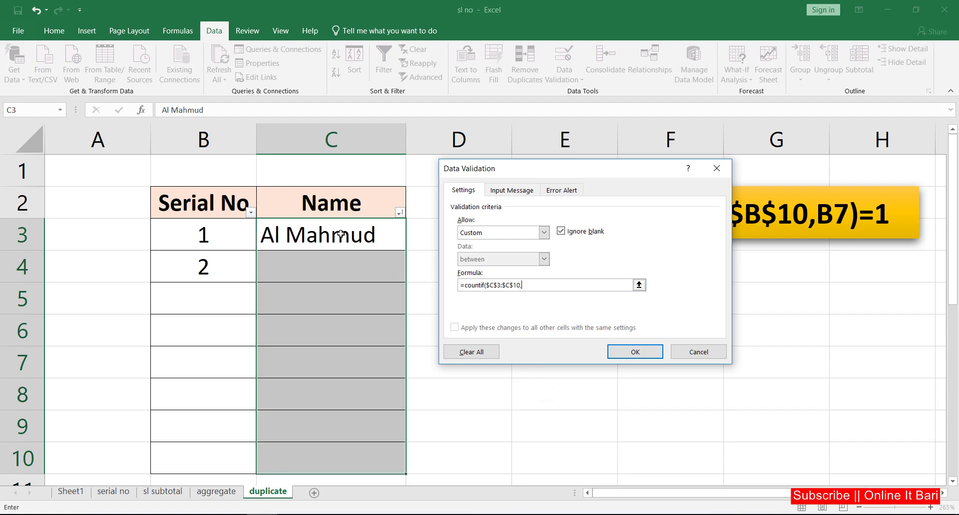
pyautogui.click(340, 233)
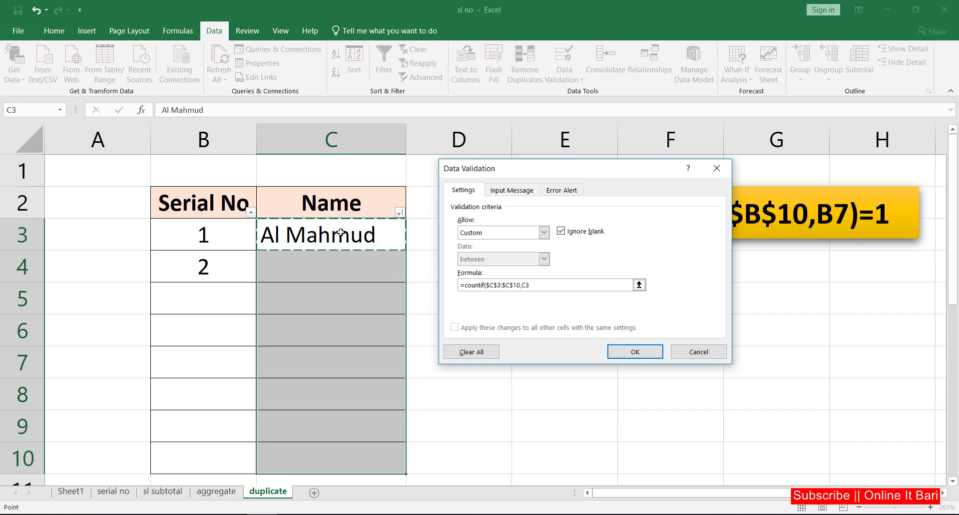
pyautogui.write(')=1')
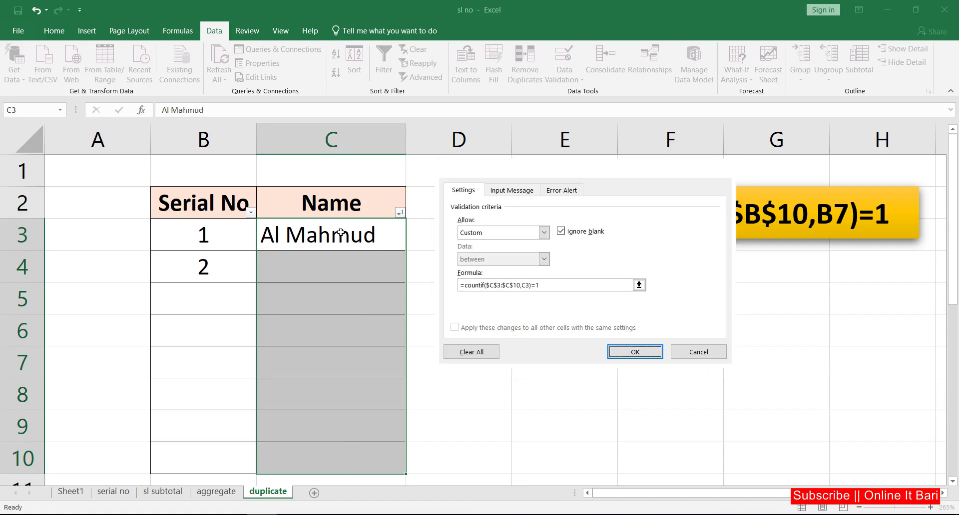
# Apply the Name rule and confirm a repeated name in C4 is rejected.
pyautogui.press('Return')
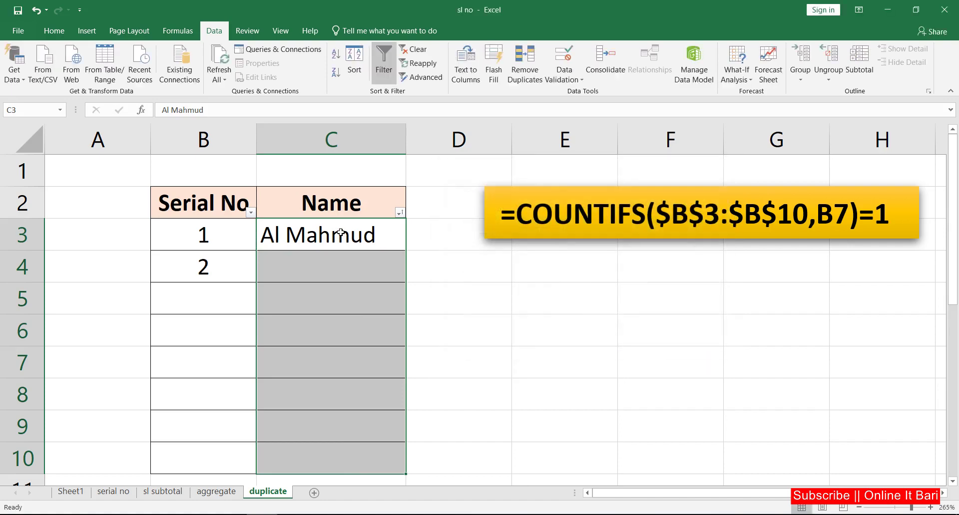
pyautogui.click(327, 261)
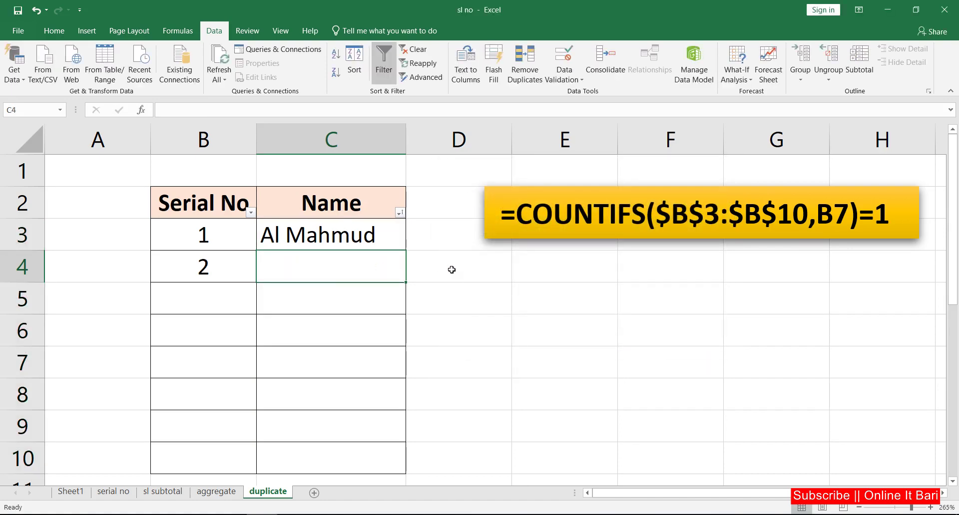
pyautogui.write('al')
pyautogui.press('Return')
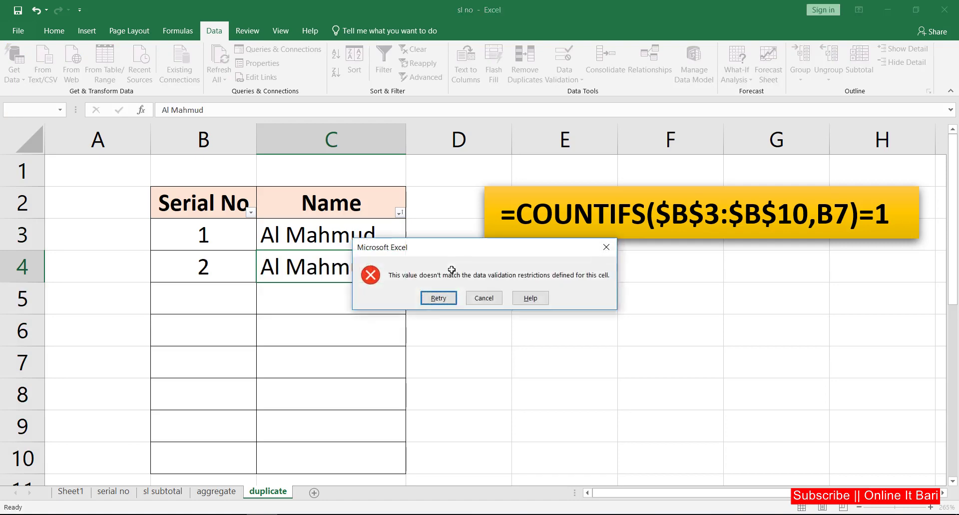
pyautogui.click(493, 298)
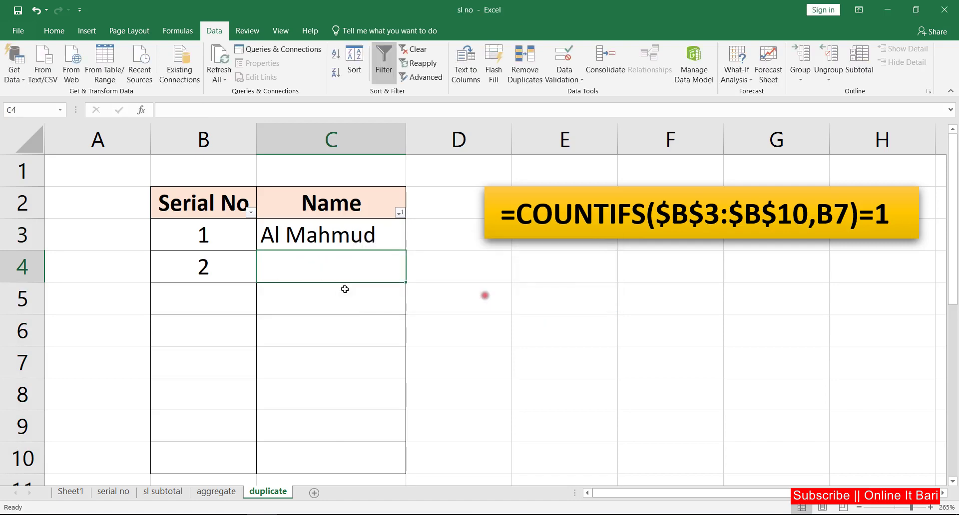
# Enter two new, distinct names in C4 and C5.
pyautogui.write('Mi')
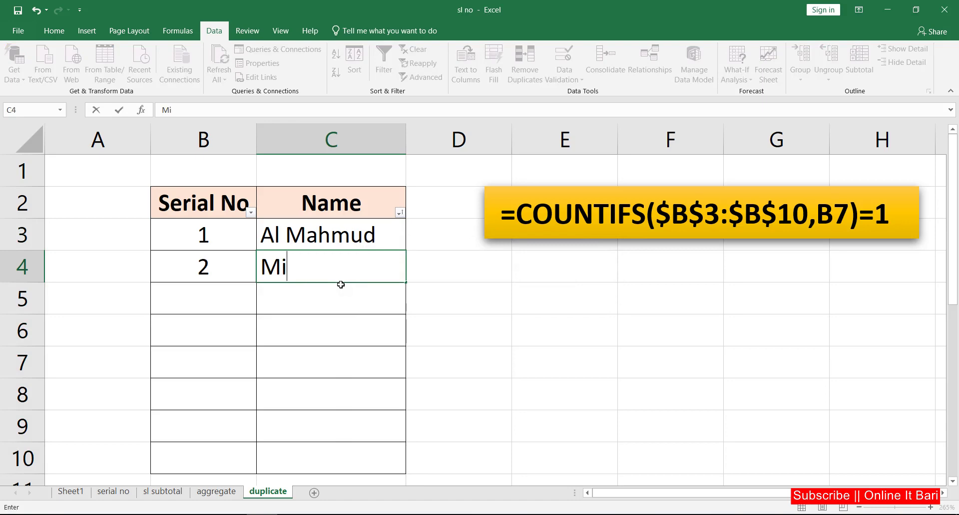
pyautogui.press('BackSpace')
pyautogui.write('uja')
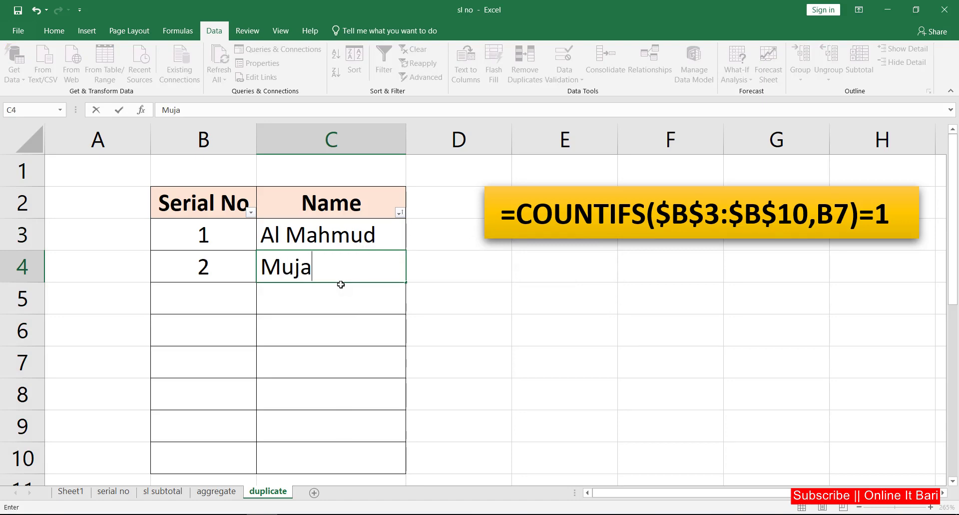
pyautogui.write('y')
pyautogui.press('Return')
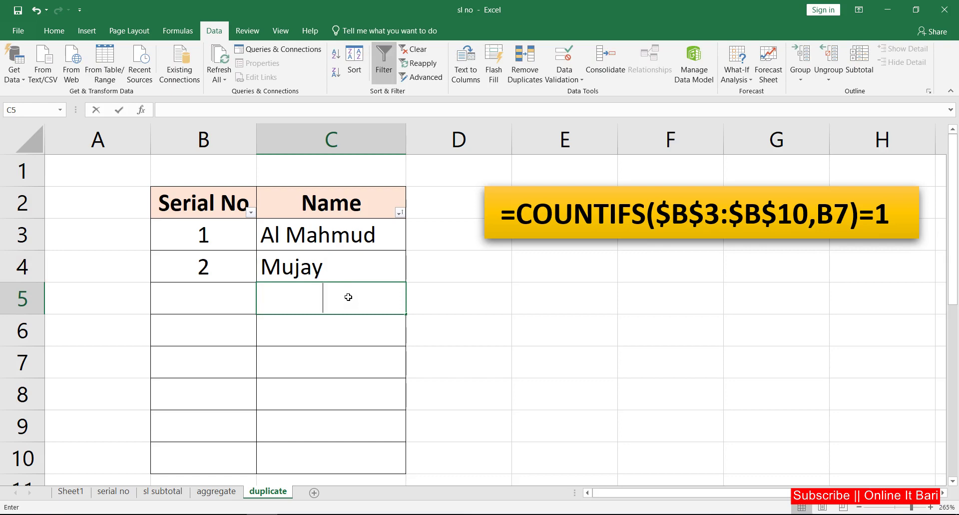
pyautogui.write('Muy')
pyautogui.write('aj')
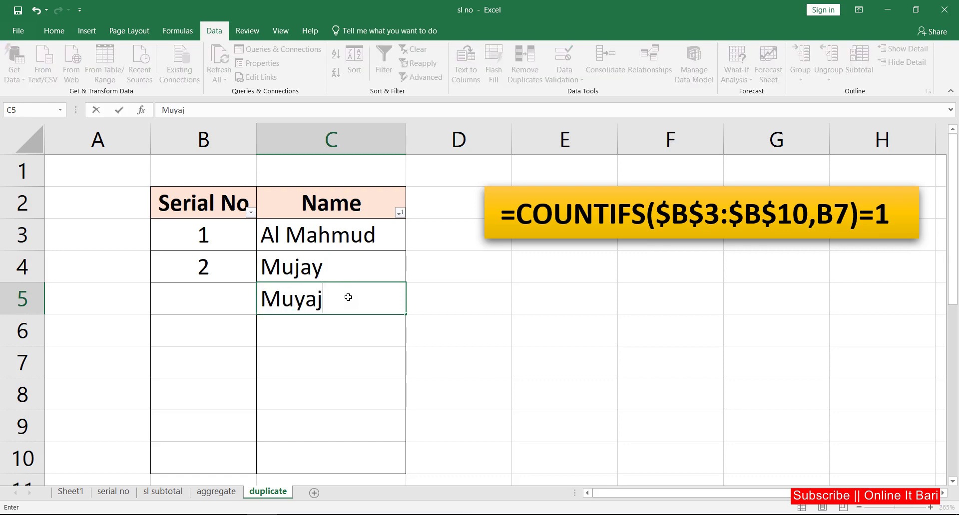
pyautogui.press('Return')
# Confirm a repeated name in C6 is rejected and cancel it.
pyautogui.write('M')
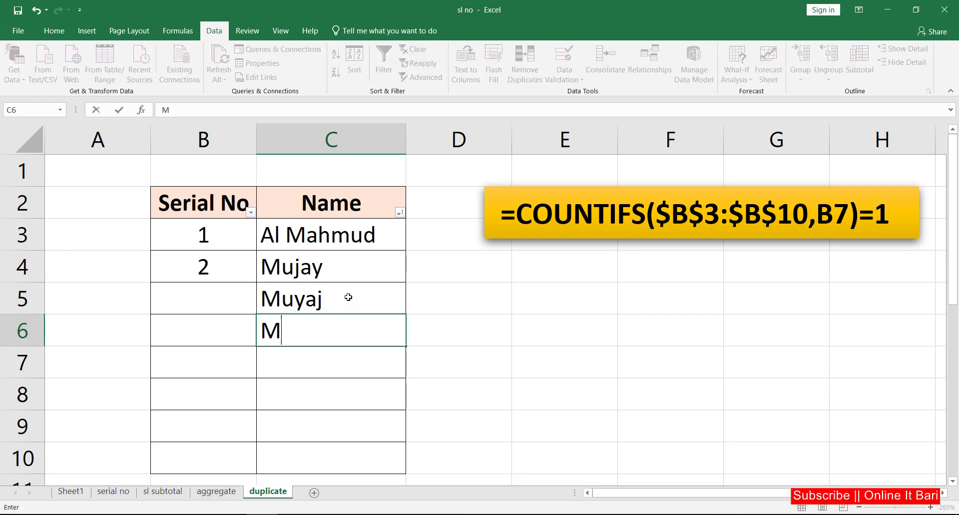
pyautogui.write('uyaj')
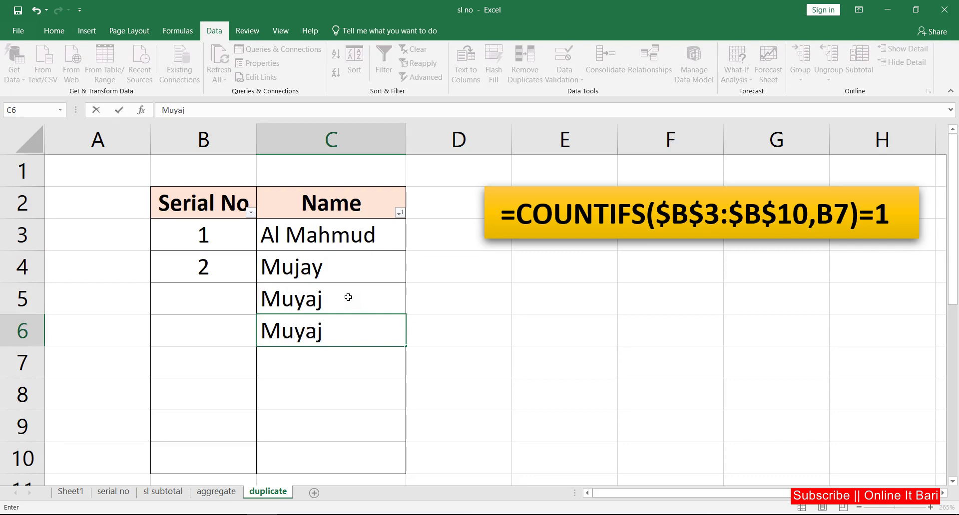
pyautogui.press('Return')
pyautogui.click(497, 297)
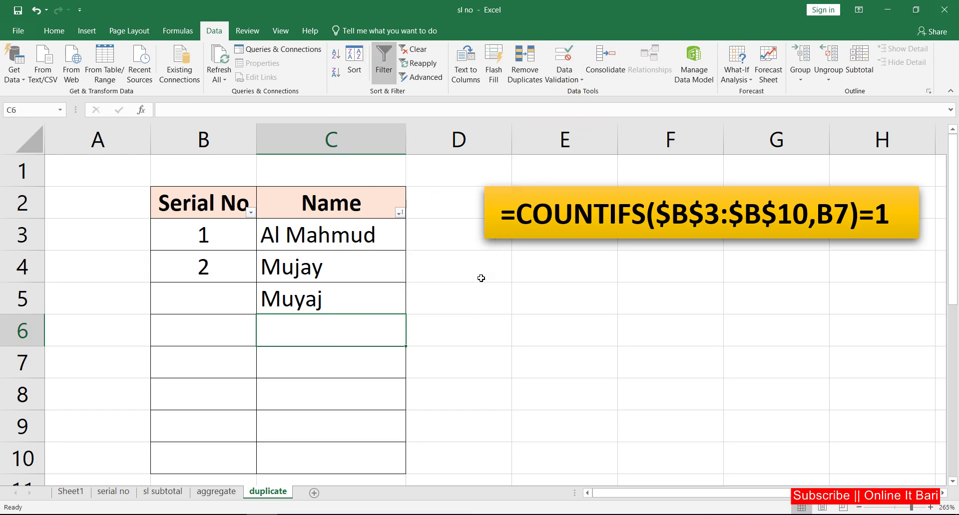
pyautogui.click(481, 296)
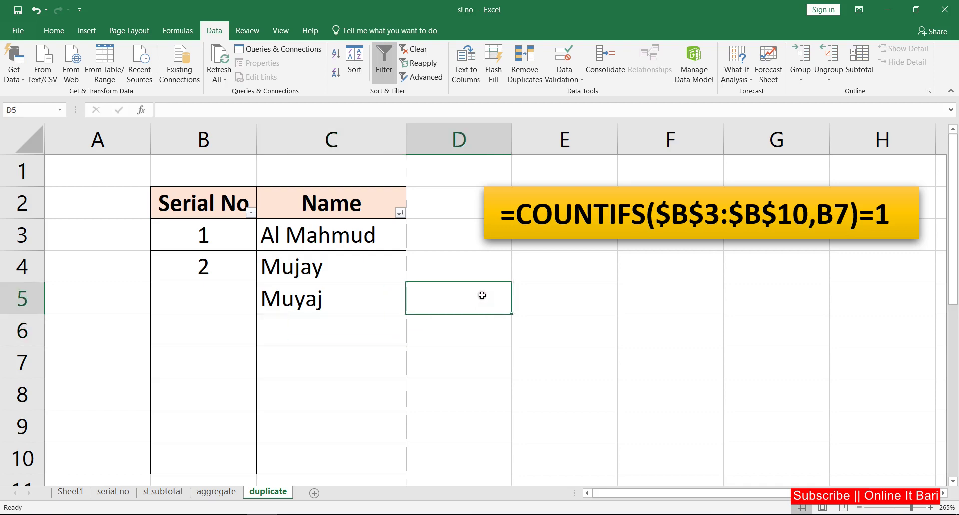